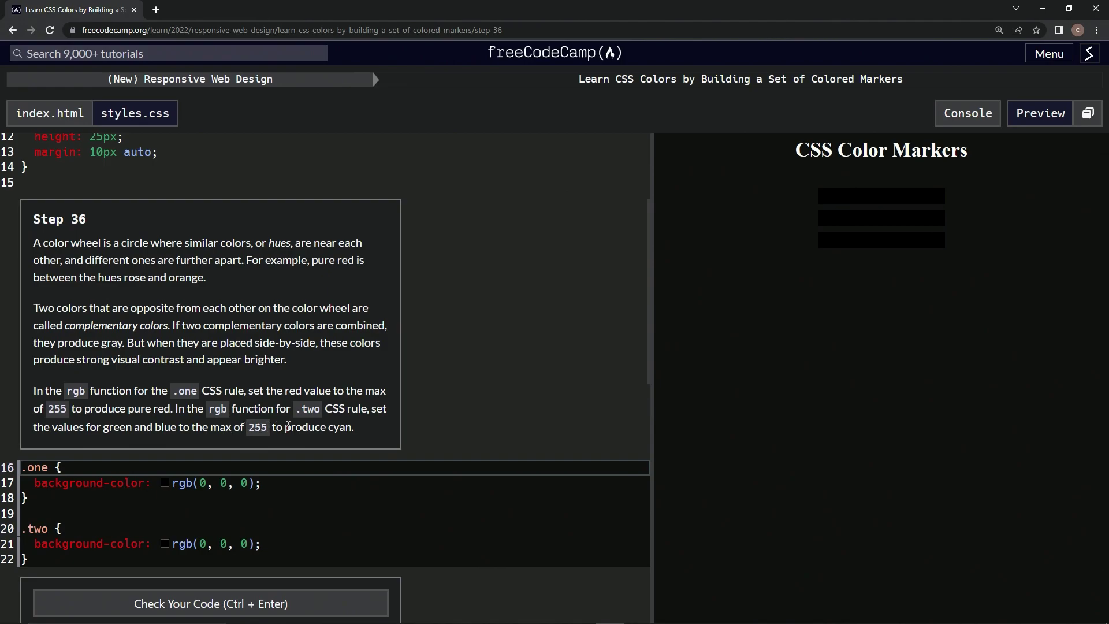
Step: Set .one to rgb(255, 0, 0) and .two's green value to 255, fixing the 2550 typo
{"action": "double_click", "coordinate": [202, 483]}
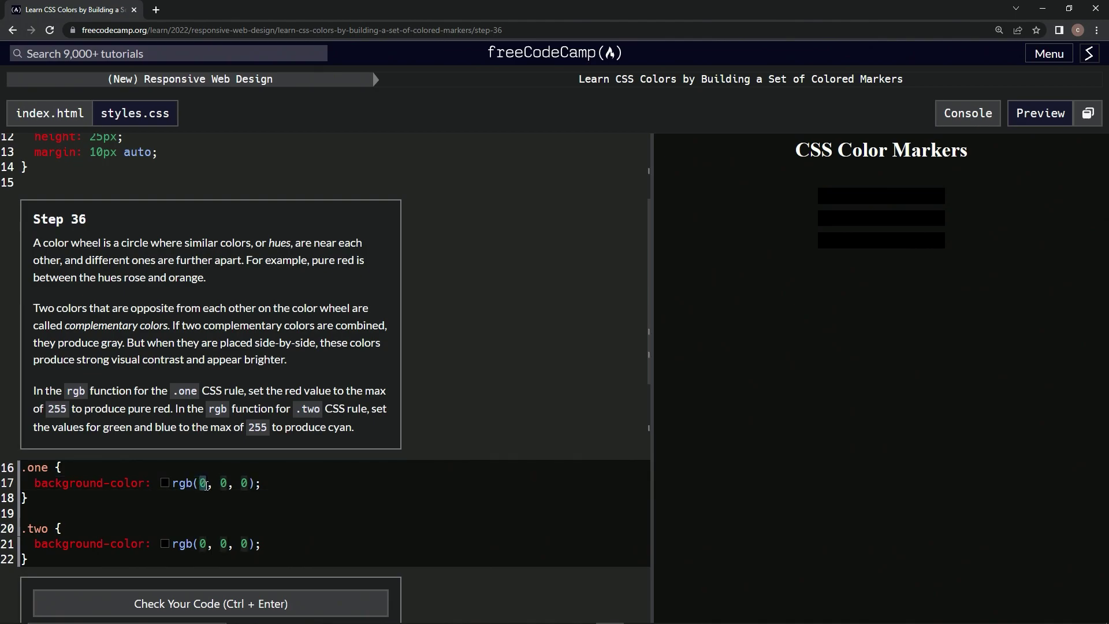
{"action": "type", "text": "255"}
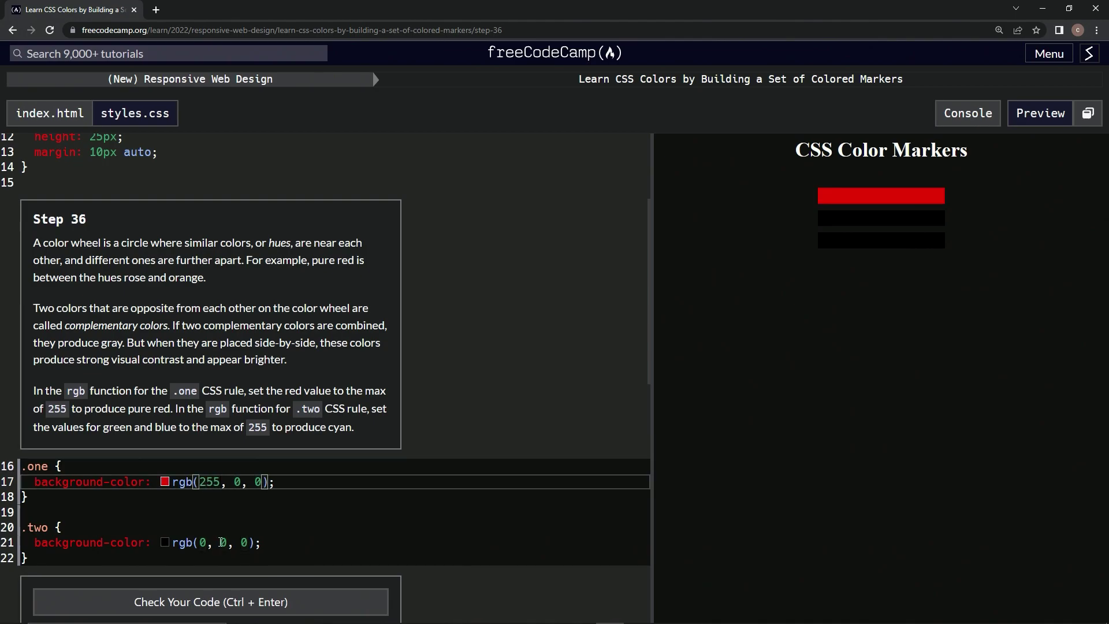
{"action": "double_click", "coordinate": [223, 543]}
{"action": "type", "text": "2"}
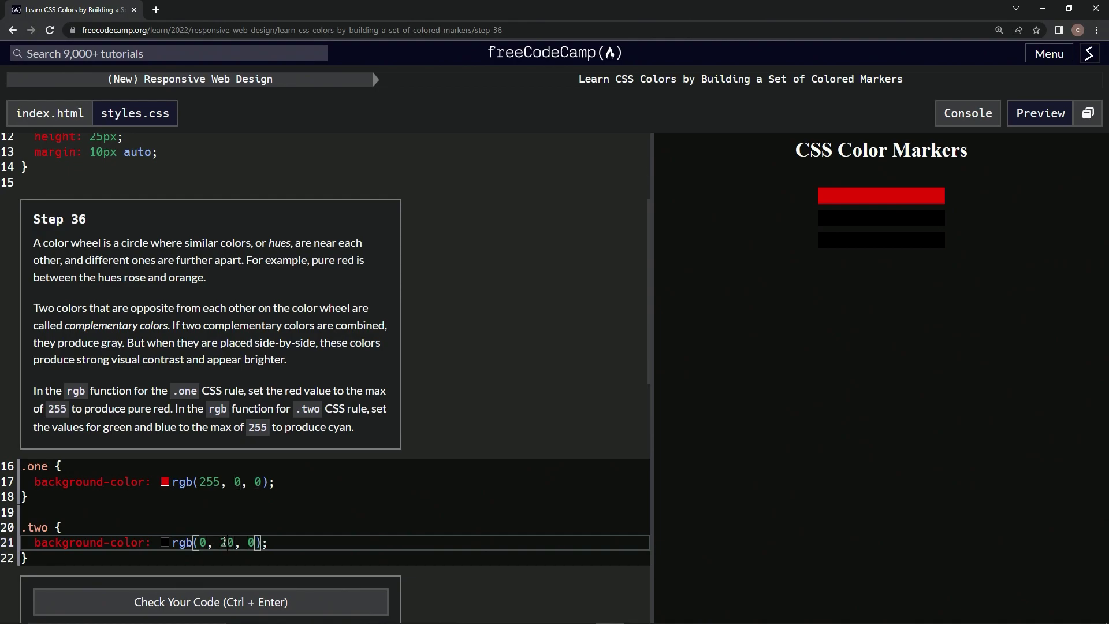
{"action": "type", "text": "55"}
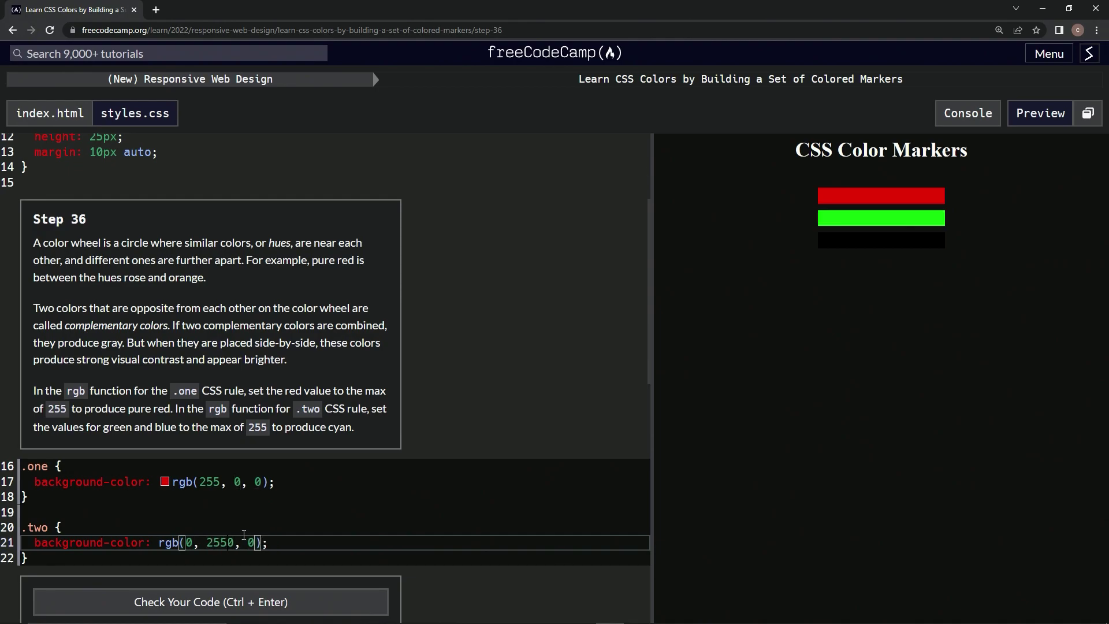
{"action": "key", "text": "Delete"}
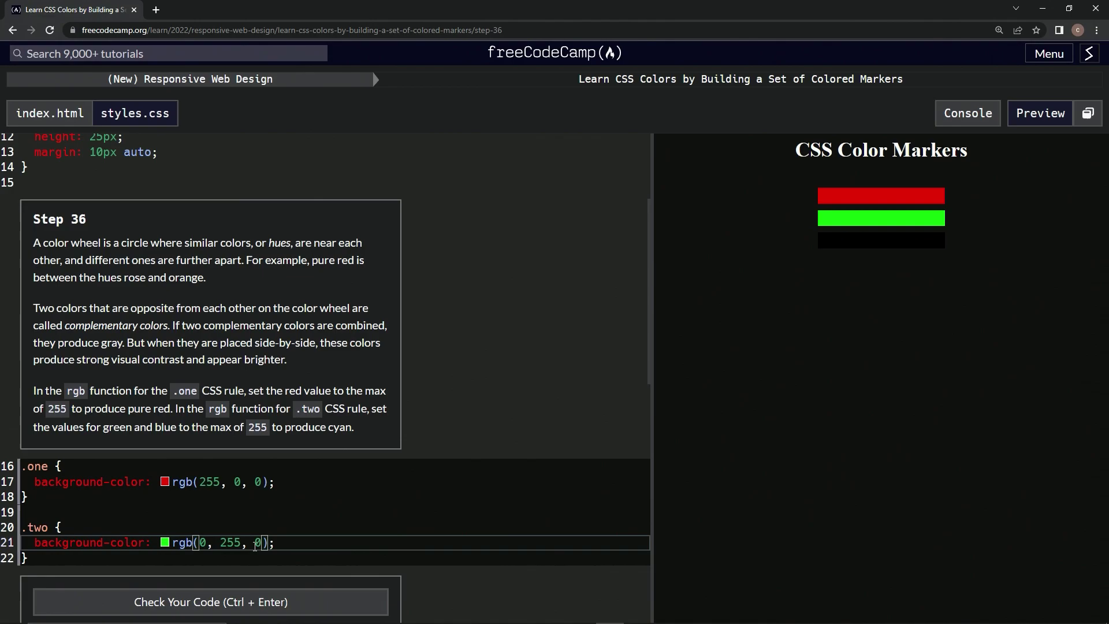
Step: Change .two's blue value to 255 so it reads rgb(0, 255, 255)
{"action": "double_click", "coordinate": [259, 543]}
{"action": "type", "text": "2"}
{"action": "type", "text": "55"}
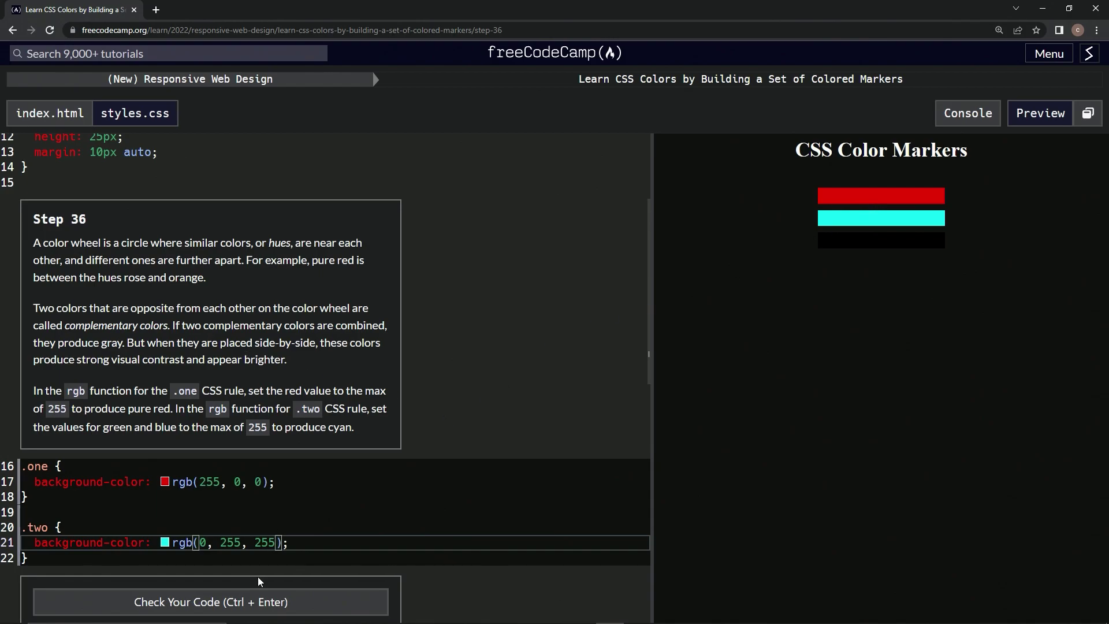
{"action": "scroll", "coordinate": [258, 577], "scroll_direction": "down", "scroll_amount": 1}
Step: Check the Step 36 code and submit it to advance to Step 37
{"action": "left_click", "coordinate": [256, 552]}
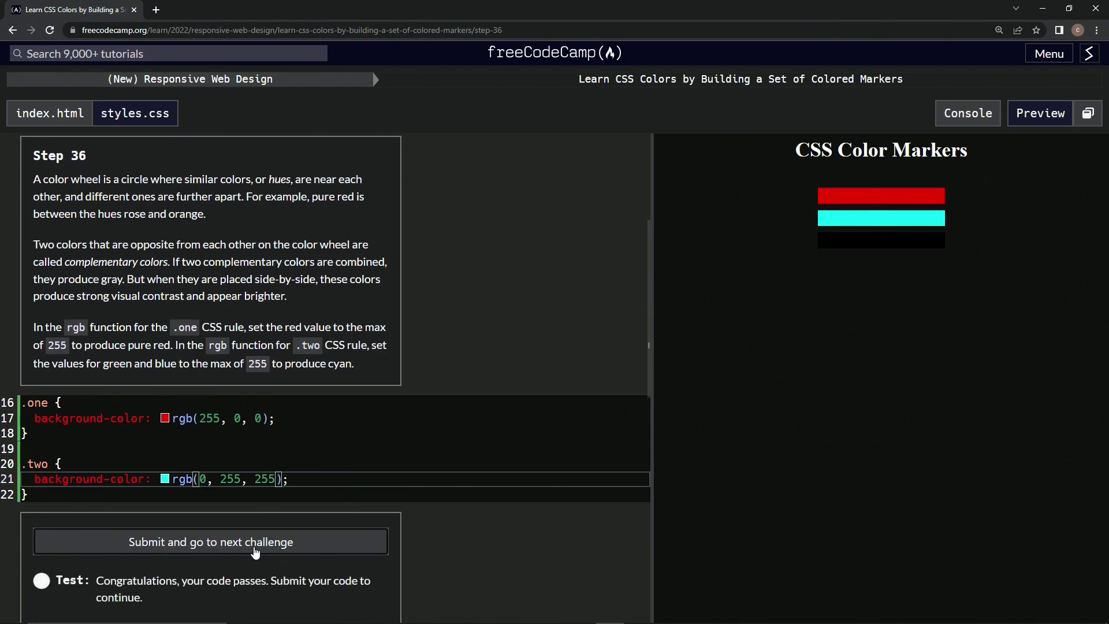
{"action": "left_click", "coordinate": [193, 542]}
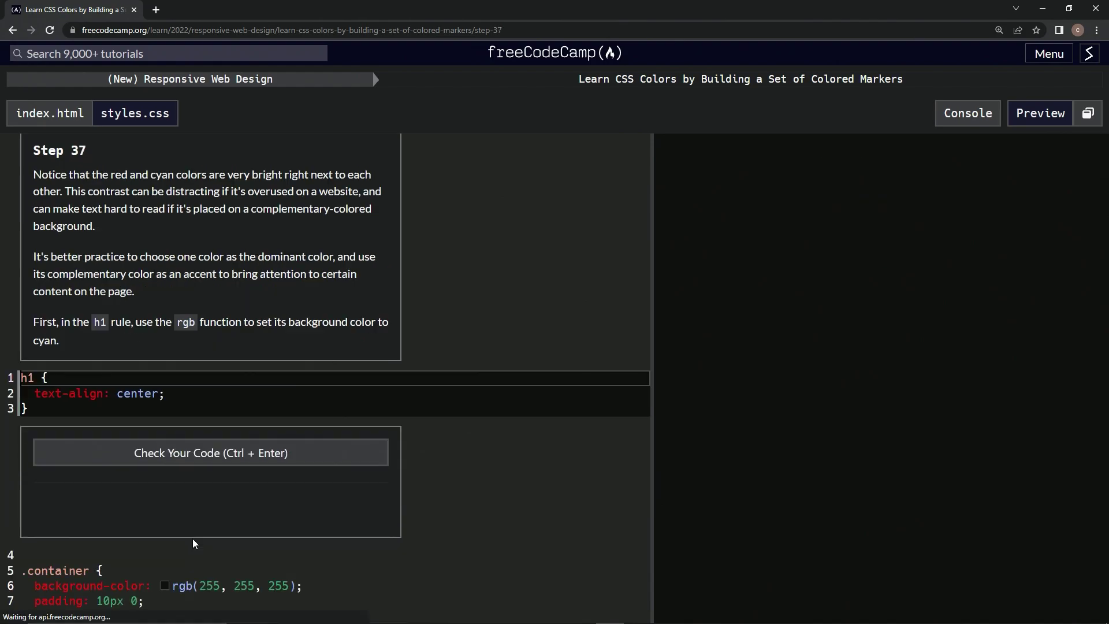